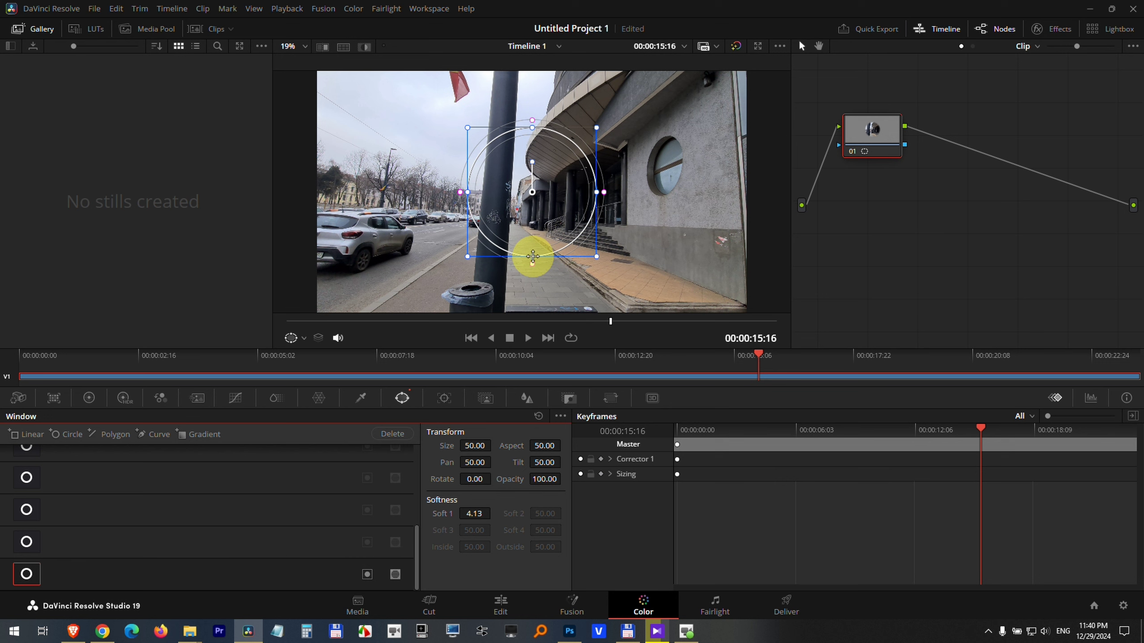
Step: Flatten the circular window into an ellipse and place it over the silver car's rear licence plate, at about pan 27.07, tilt 43.25
left_click_drag(532, 256, 533, 214)
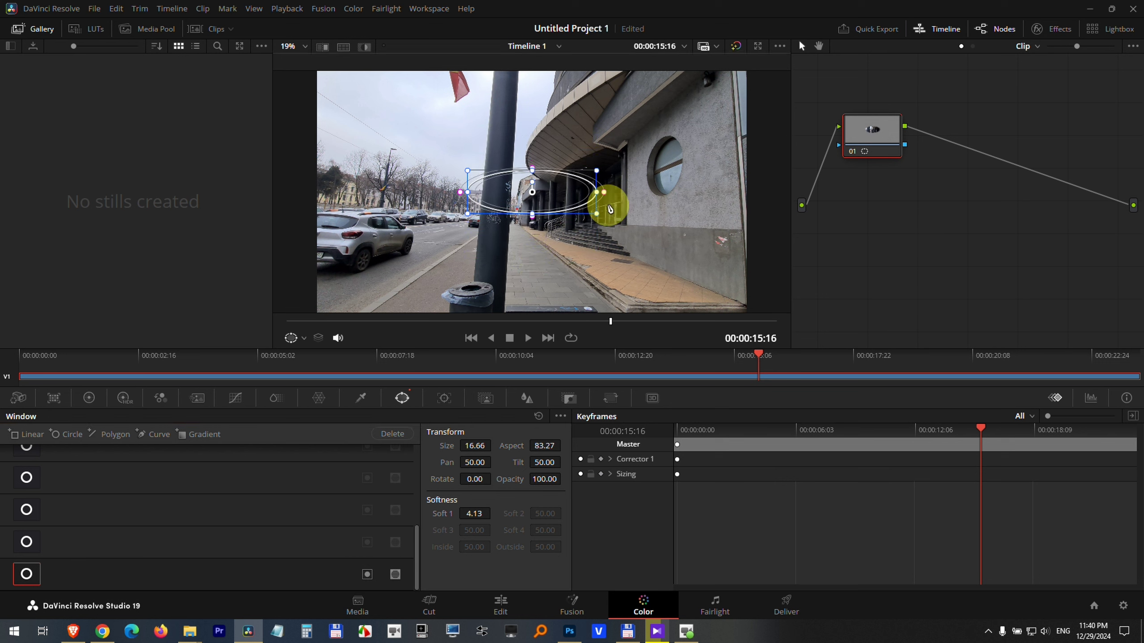
left_click_drag(609, 208, 343, 250)
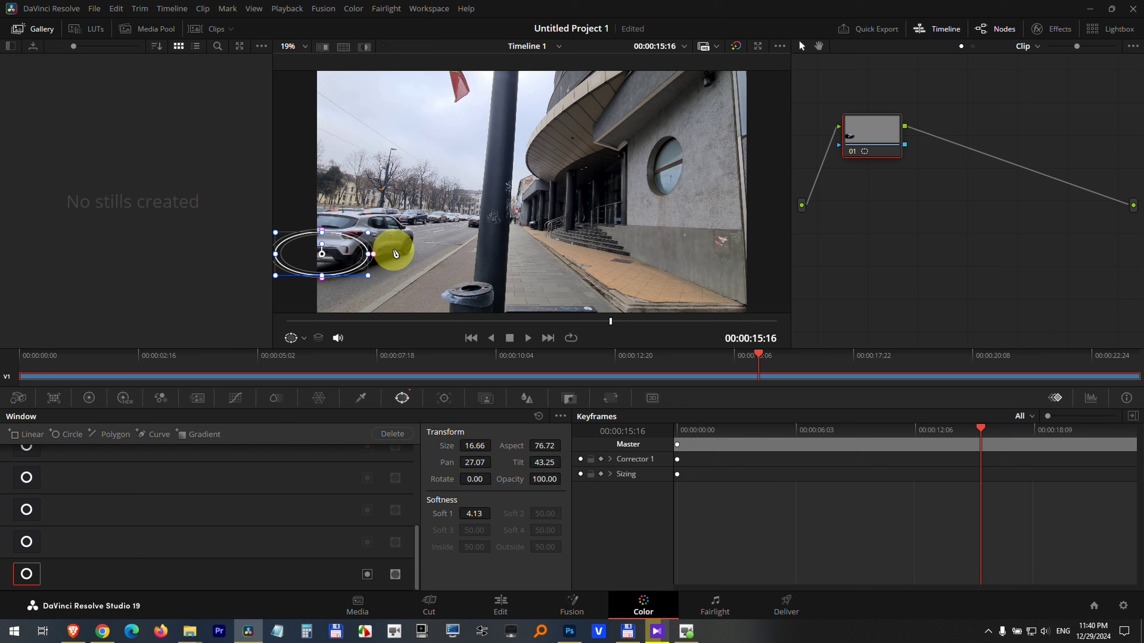
scroll(384, 266, "up", 1)
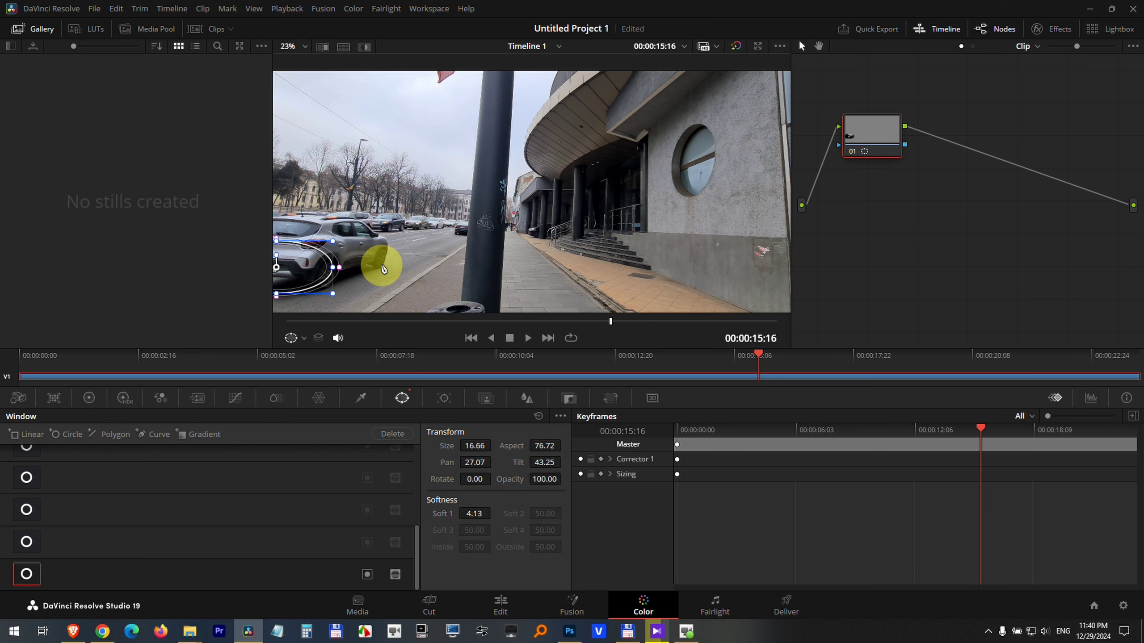
scroll(384, 266, "up", 4)
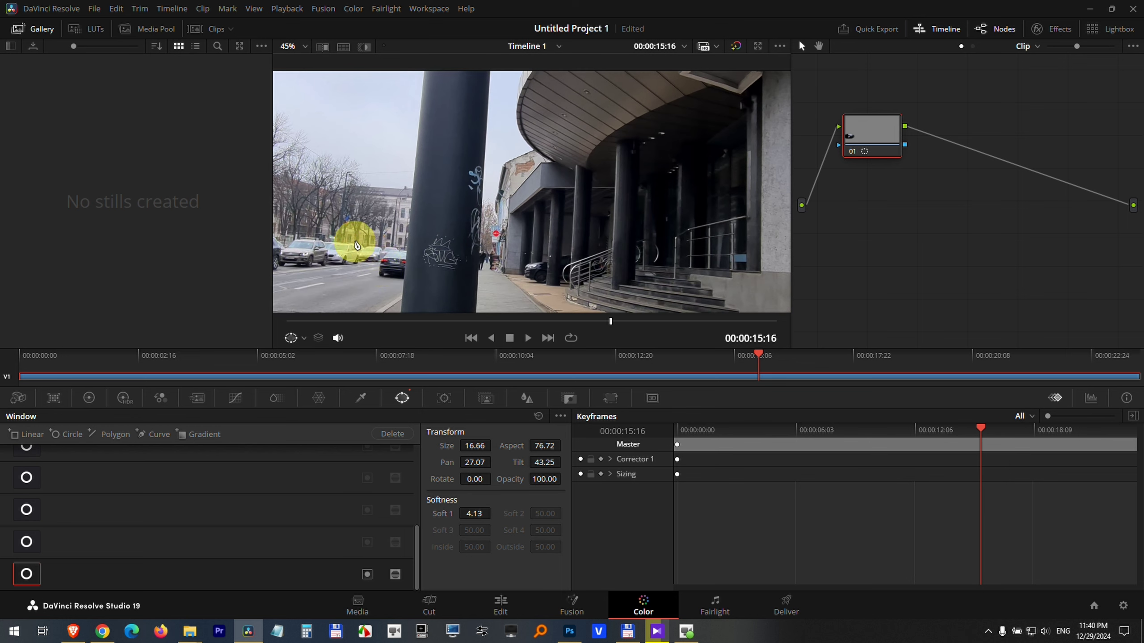
left_click_drag(329, 244, 666, 164)
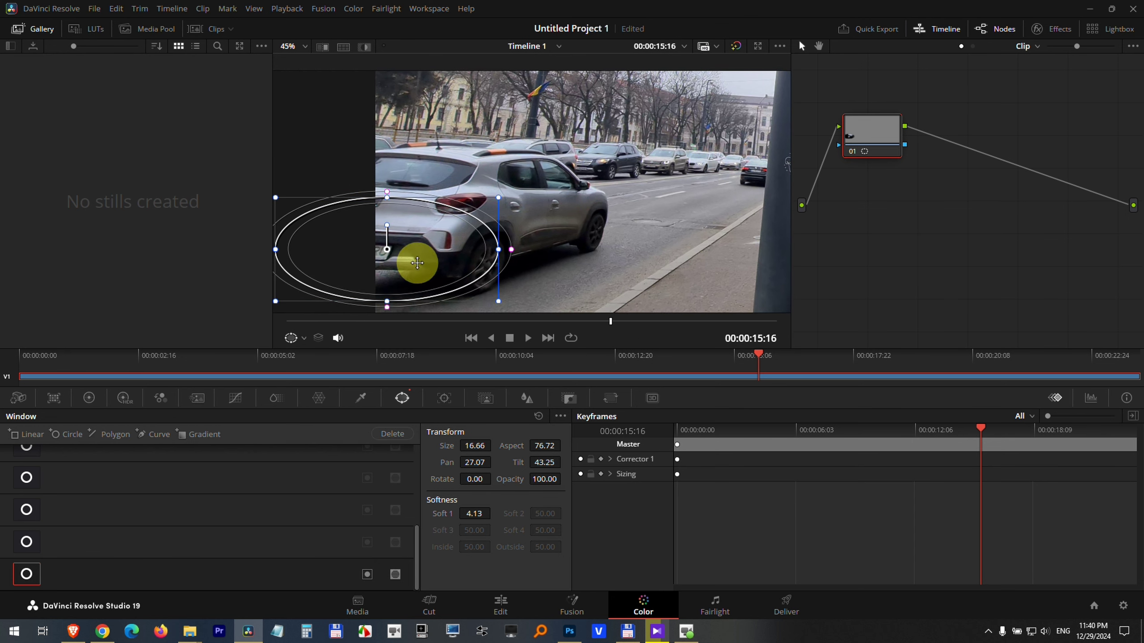
Step: Blur the area inside the window with all three radius channels set to 1.30
left_click(528, 397)
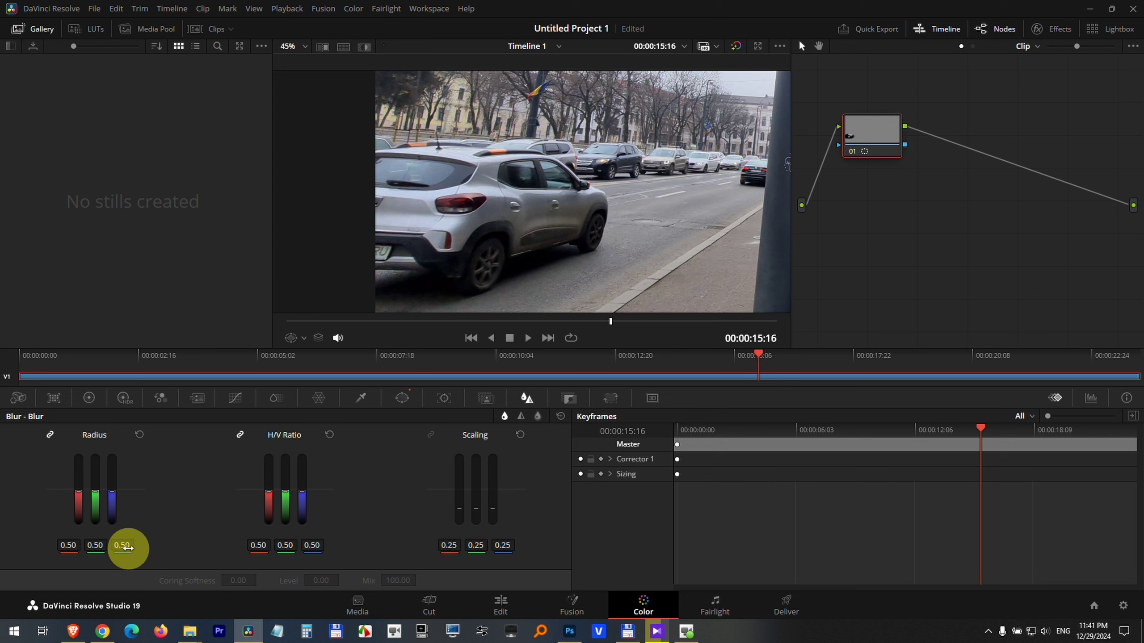
left_click_drag(124, 547, 167, 546)
left_click(346, 302)
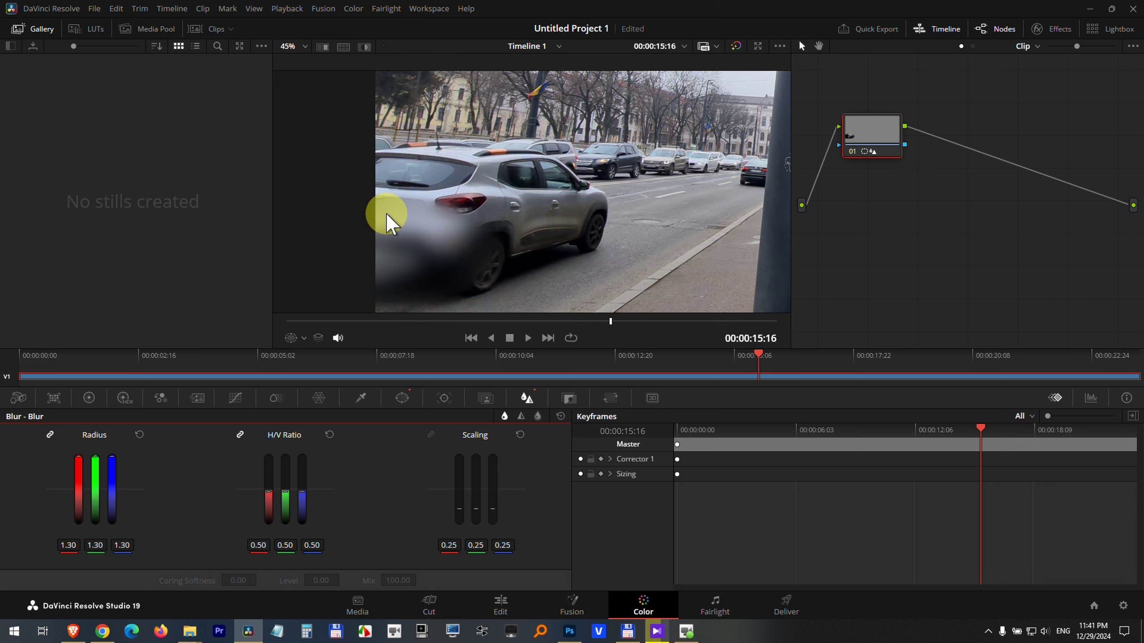
Step: Track the window in Frame mode in both directions from 00:00:15:16, stop the tracking, return to that keyframe and track in reverse
left_click(443, 398)
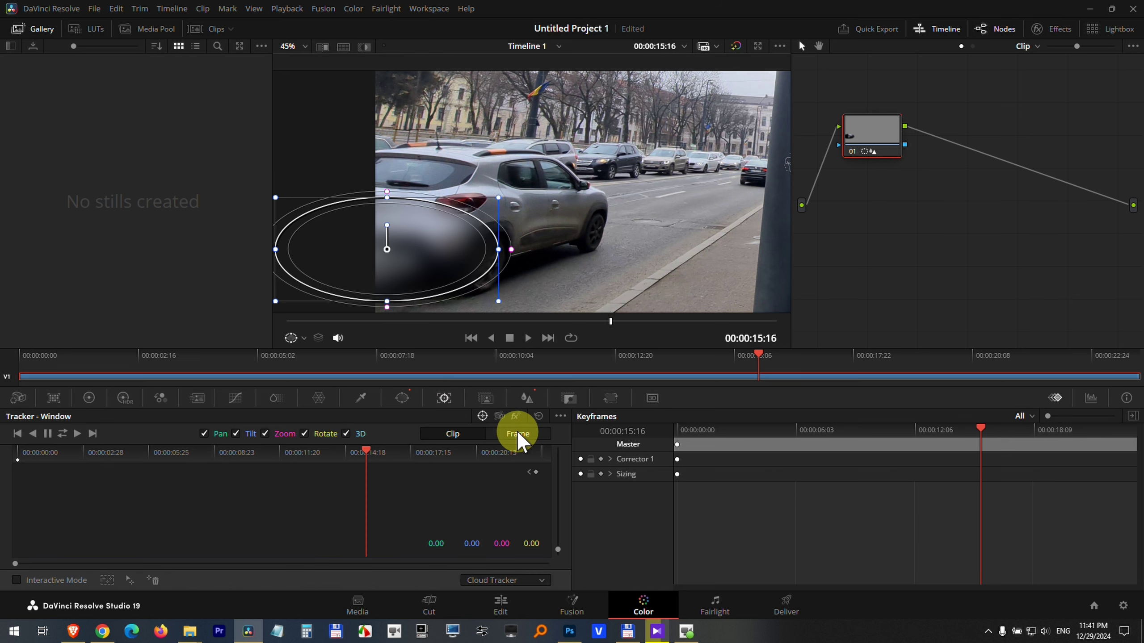
left_click(518, 433)
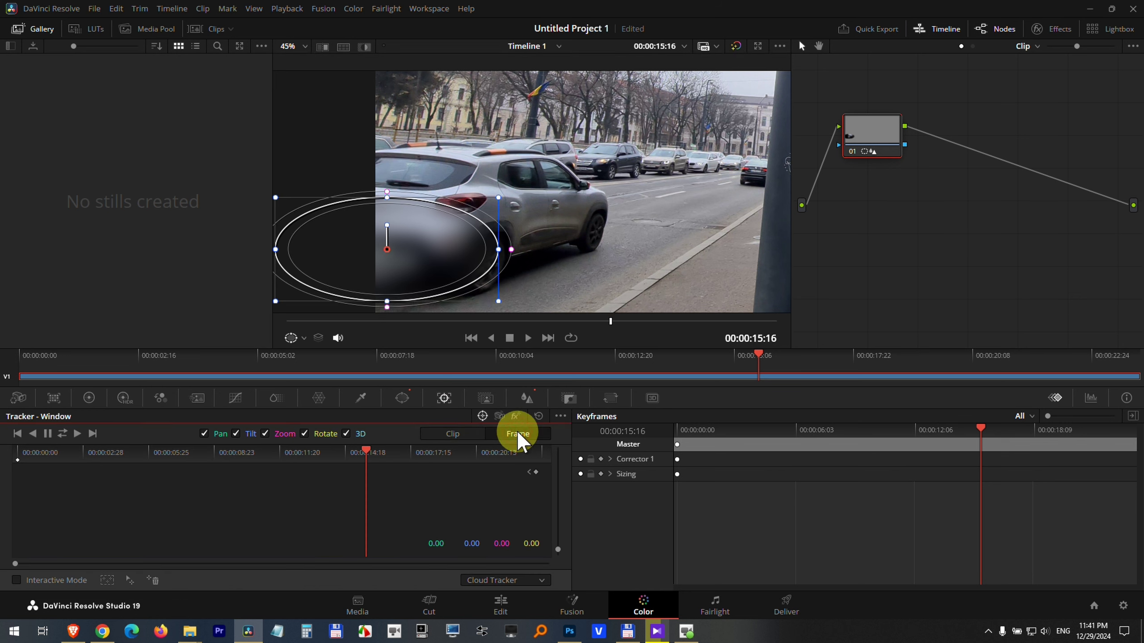
left_click(63, 432)
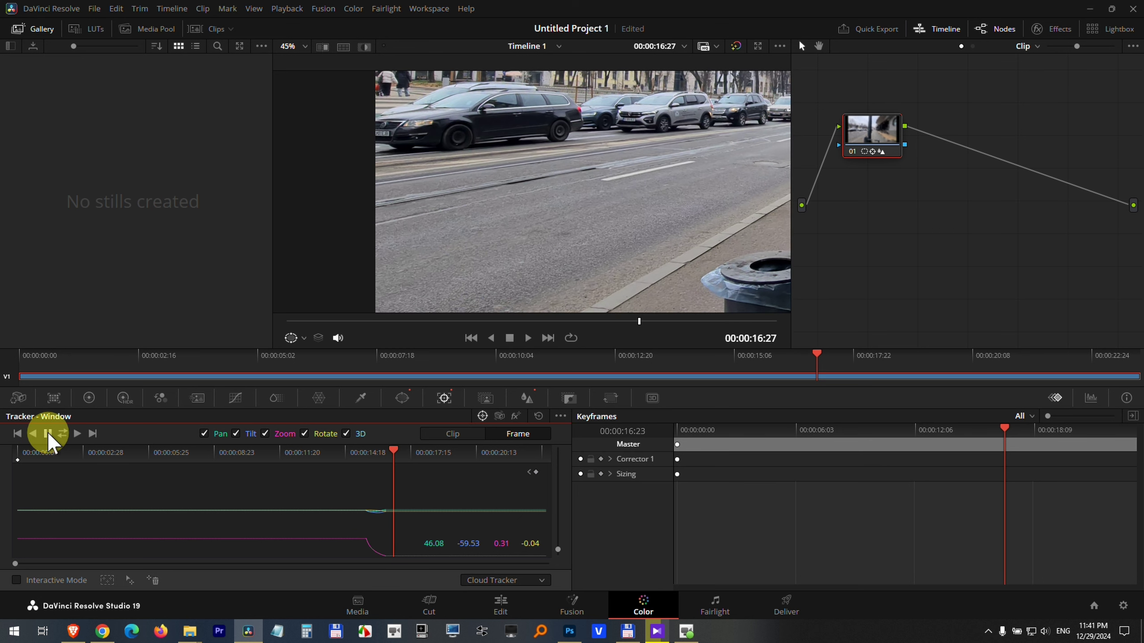
left_click(47, 433)
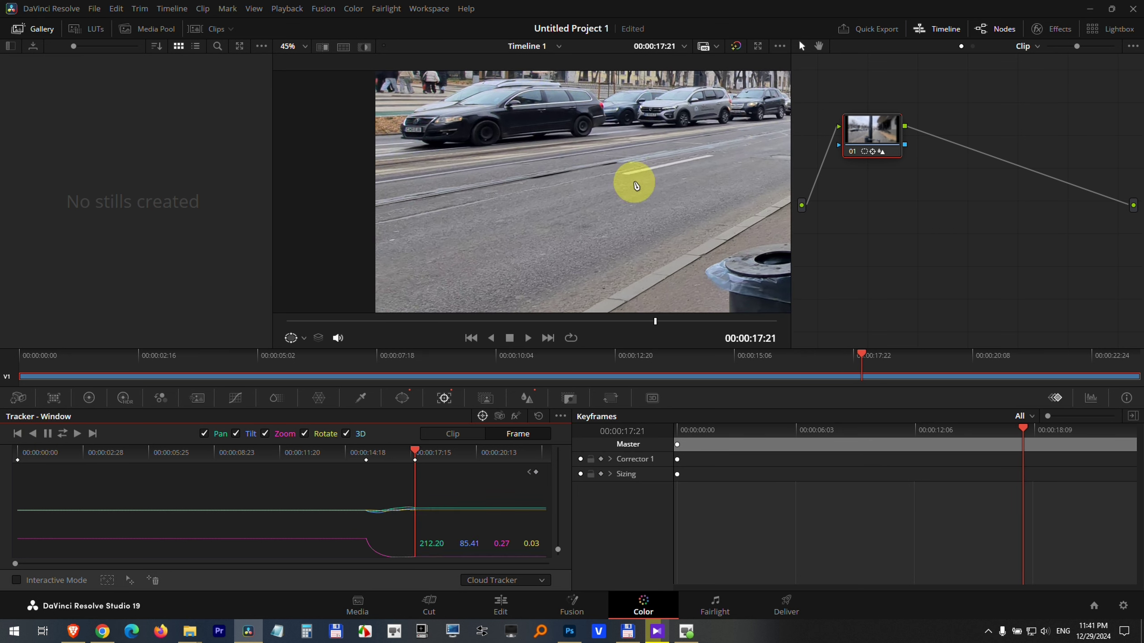
scroll(633, 184, "down", 3)
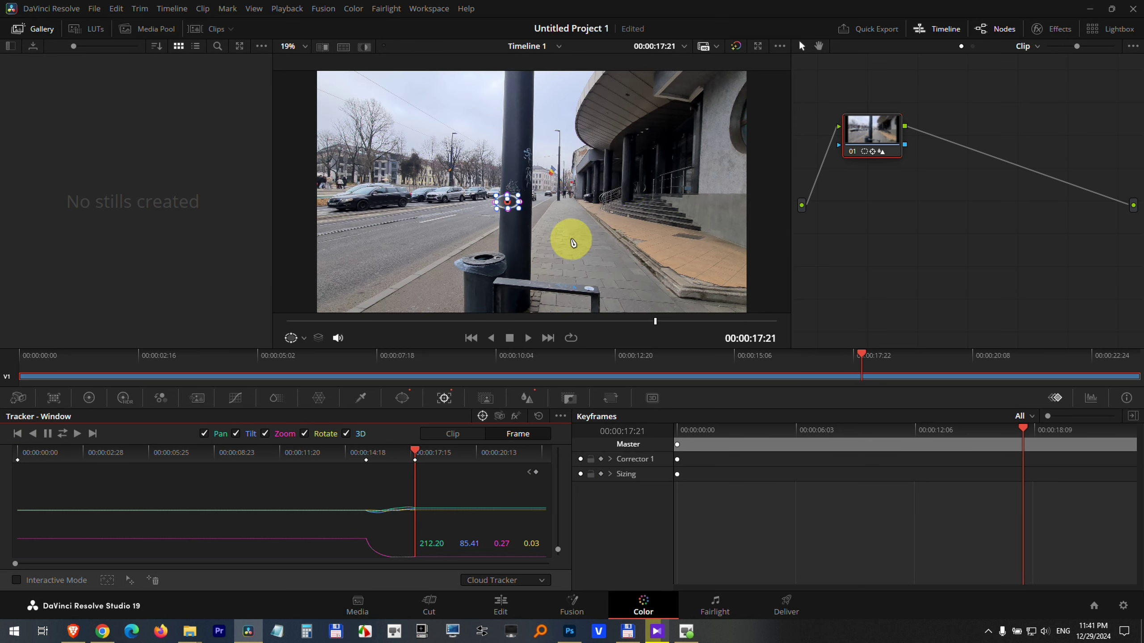
left_click(529, 471)
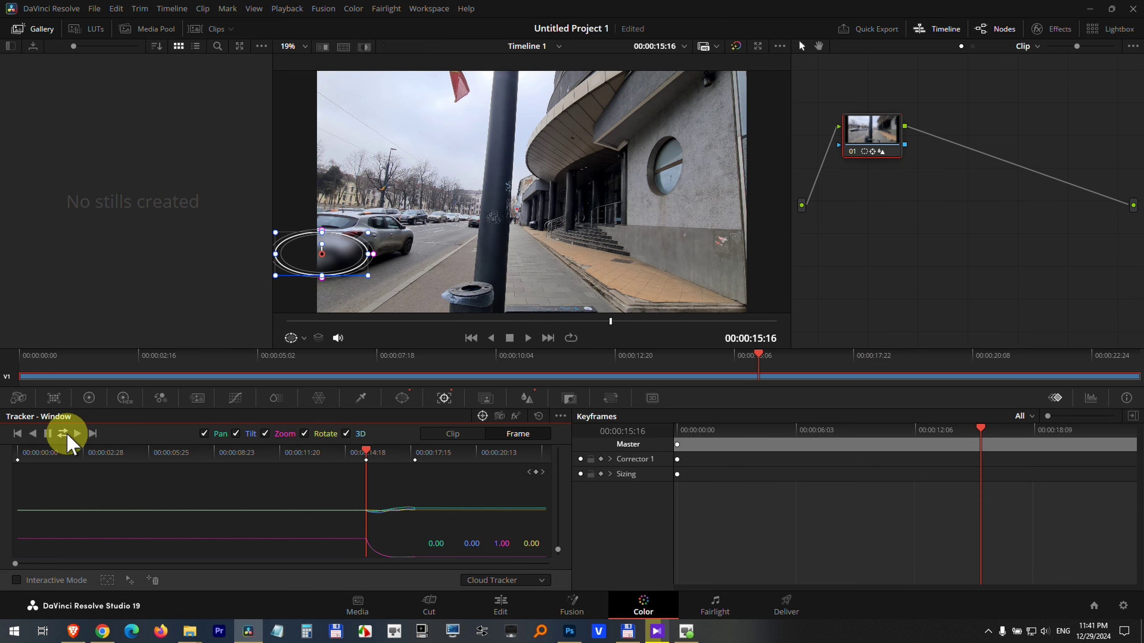
left_click(32, 435)
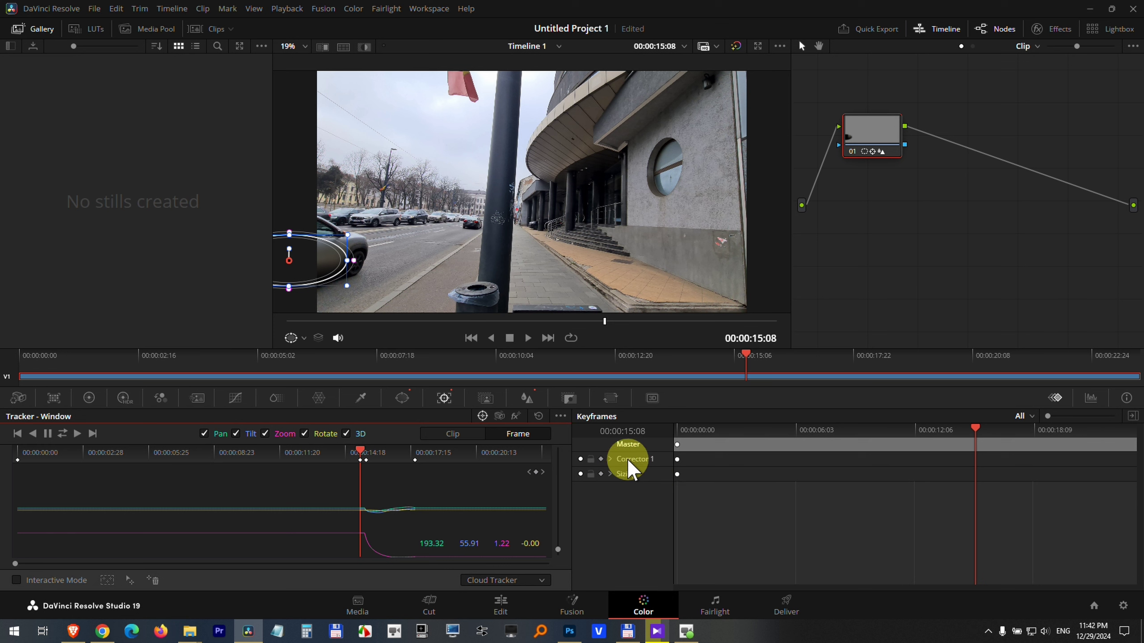
Step: Enable automatic keyframing for Corrector 1 and keyframe the blur radius at 0.50 at 00:00:15:12
left_click(600, 460)
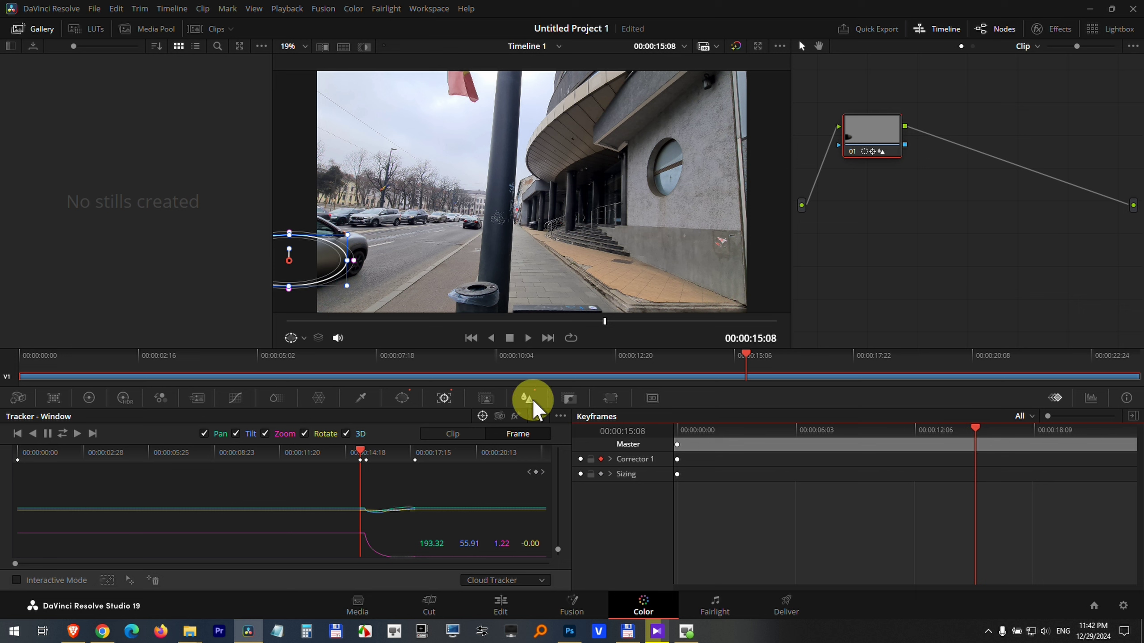
left_click_drag(972, 428, 978, 433)
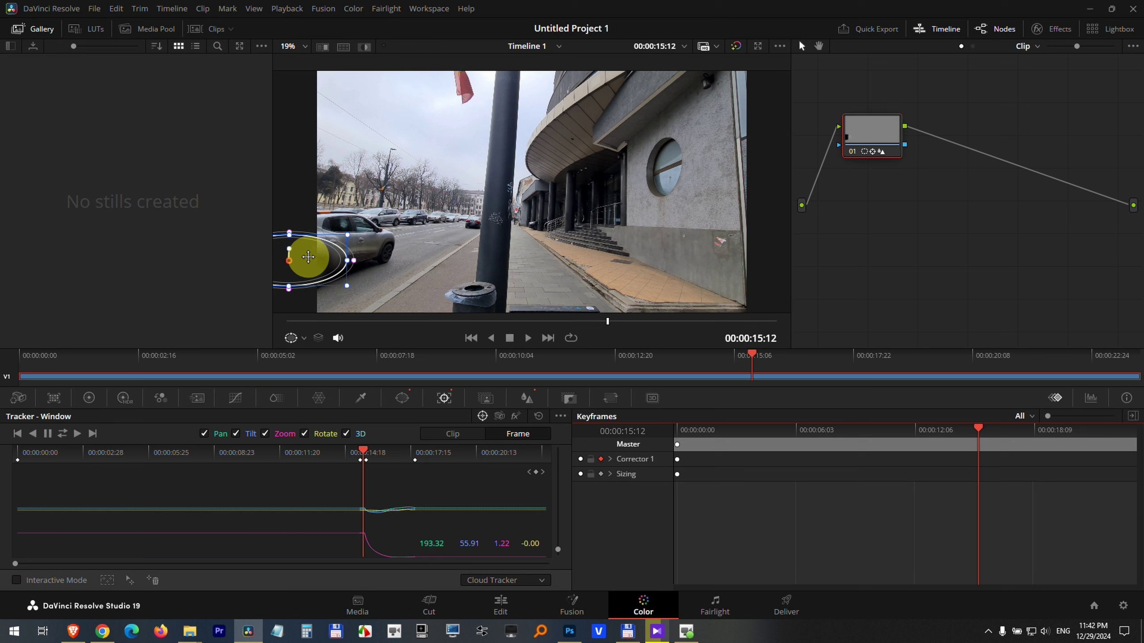
left_click(528, 398)
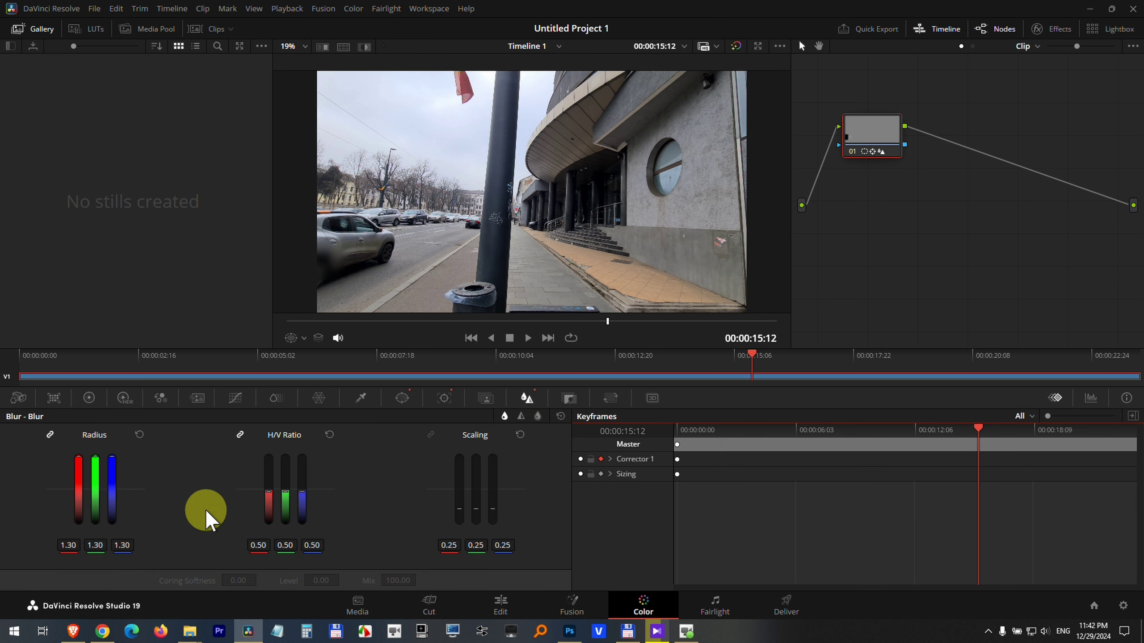
left_click(122, 545)
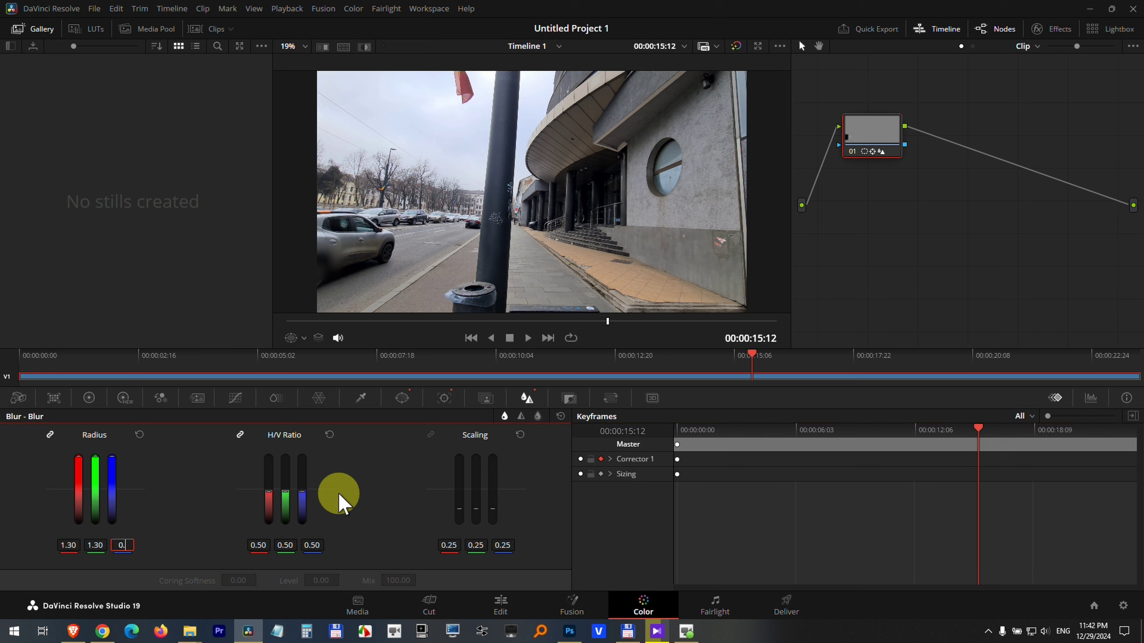
key("Return")
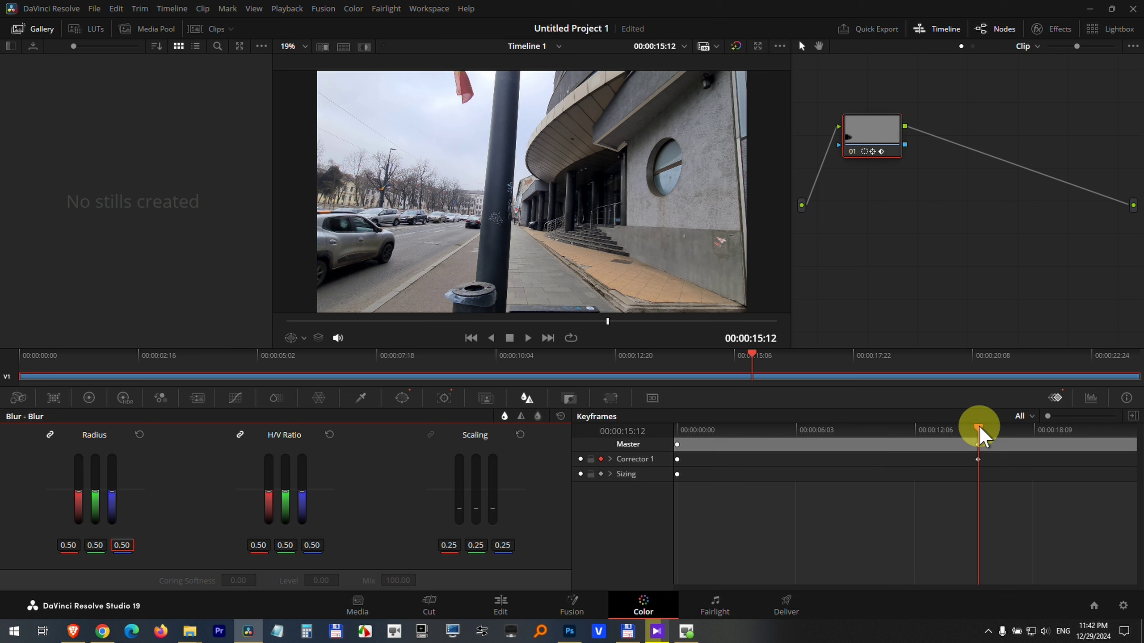
Step: Keyframe the blur radius at 1.49 at 00:00:15:16, where the rear of the silver car enters the frame
left_click_drag(980, 428, 985, 429)
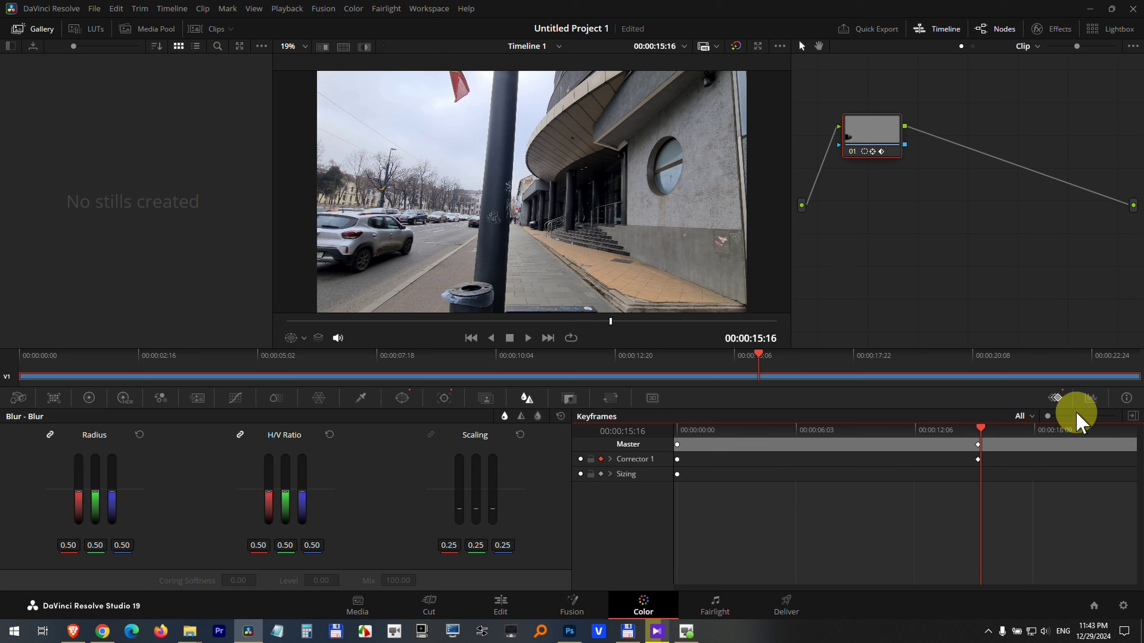
left_click_drag(1051, 413, 1064, 416)
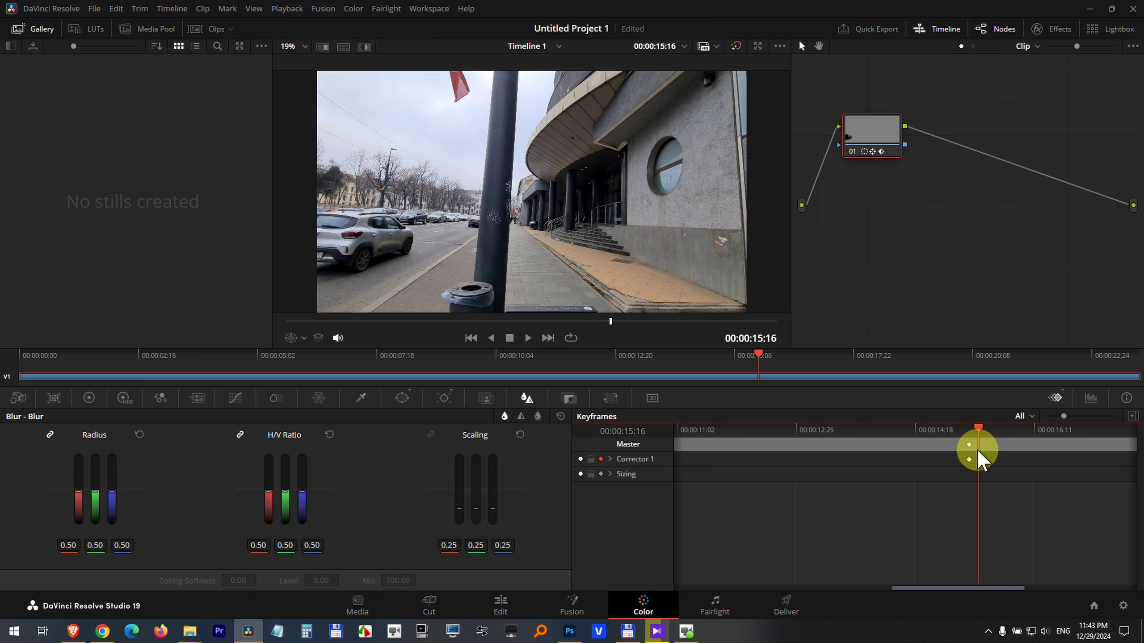
left_click(121, 546)
left_click_drag(121, 545, 122, 543)
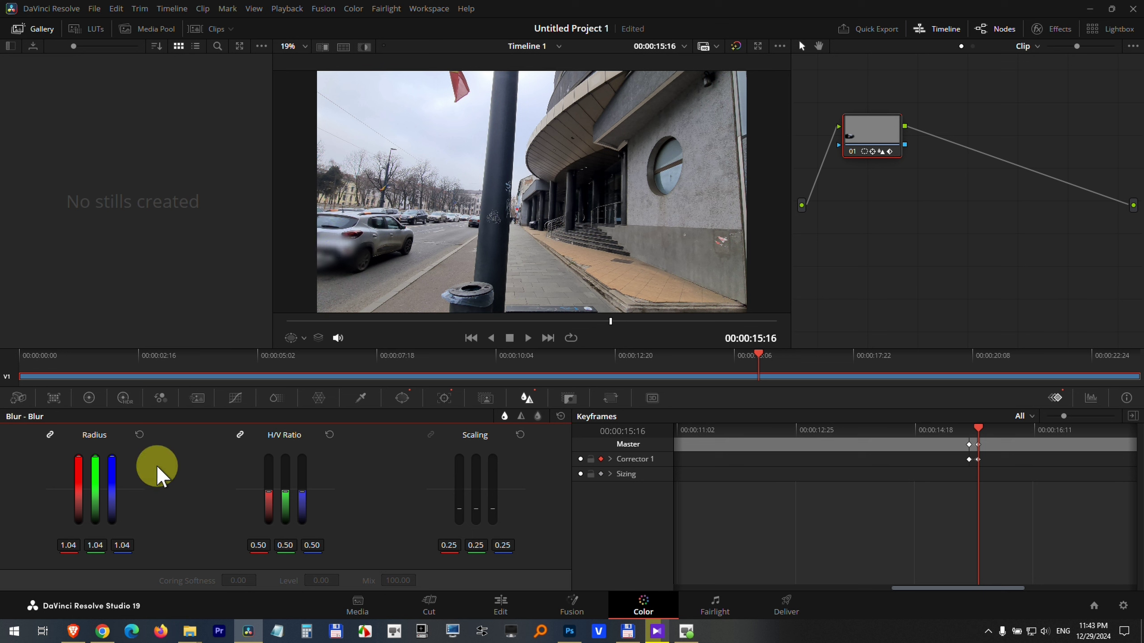
left_click_drag(122, 543, 123, 542)
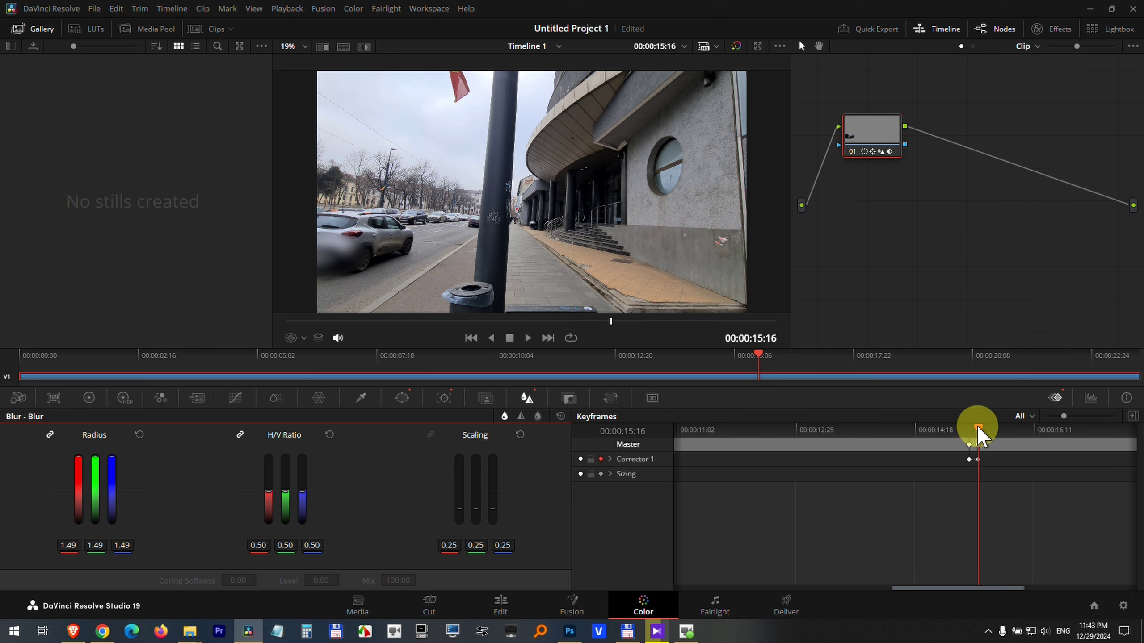
Step: Keyframe the blur radius at 0.55 at 00:00:16:20, once the car has passed behind the pole
left_click_drag(978, 426, 1040, 429)
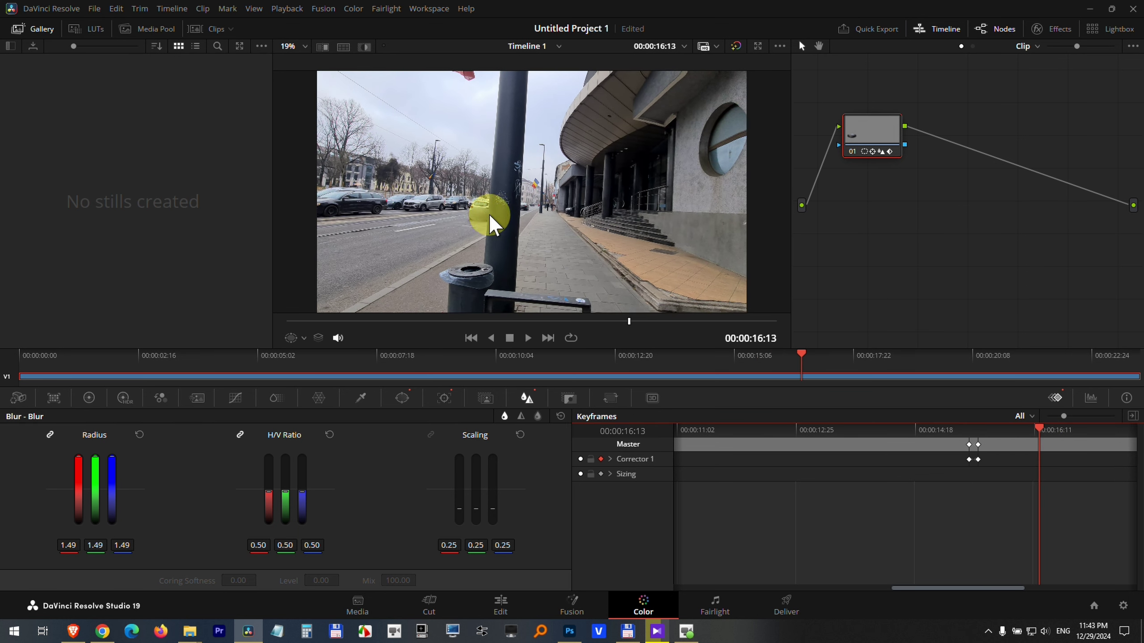
left_click_drag(1042, 428, 1056, 431)
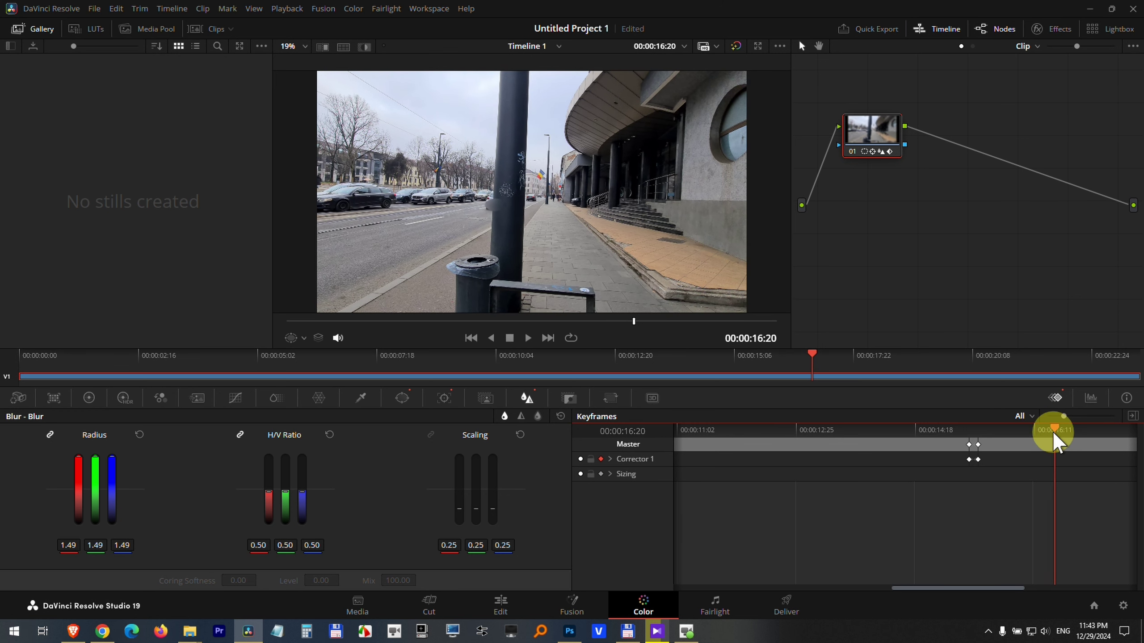
left_click(122, 545)
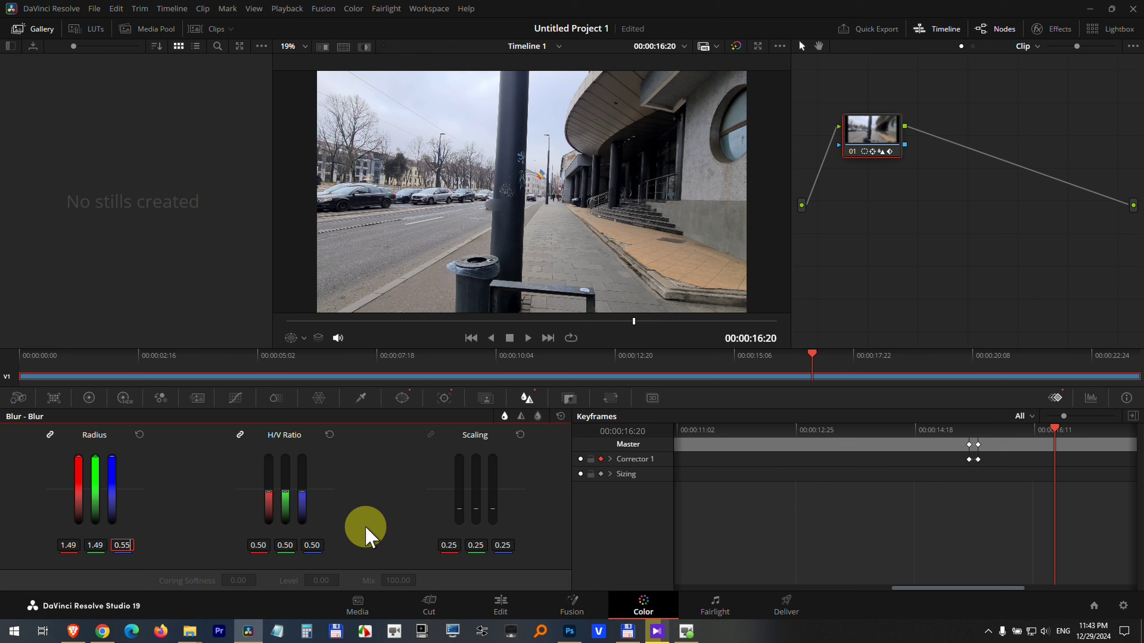
key("Return")
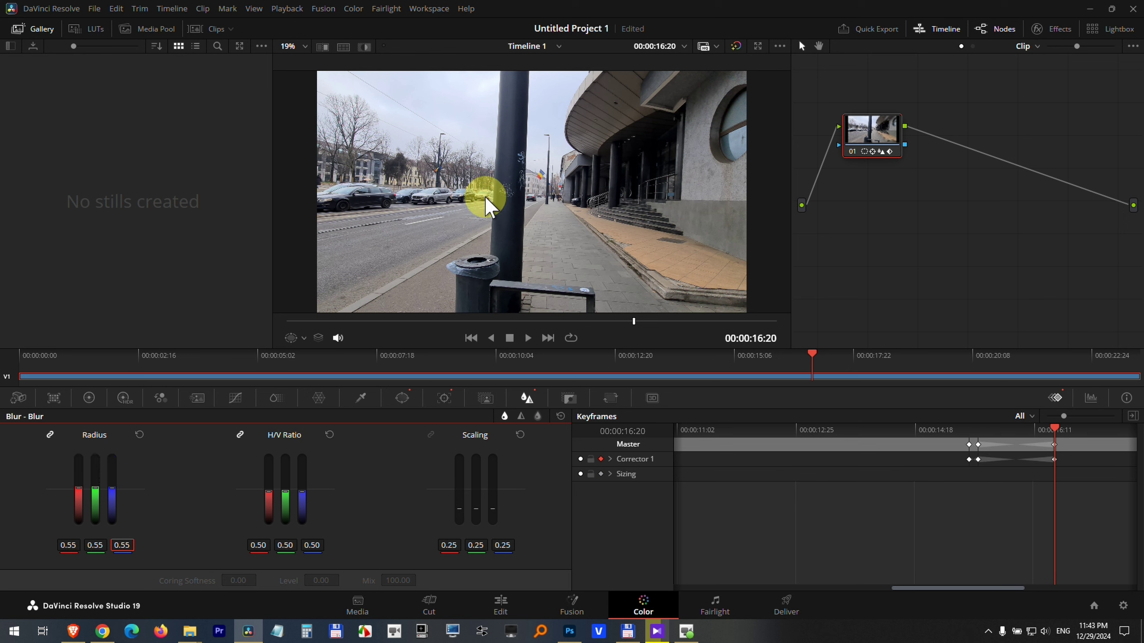
Step: Scrub back to the first blur keyframes and inspect the elliptical window's position on the silver car near 00:00:15:10
left_click_drag(1055, 429, 980, 436)
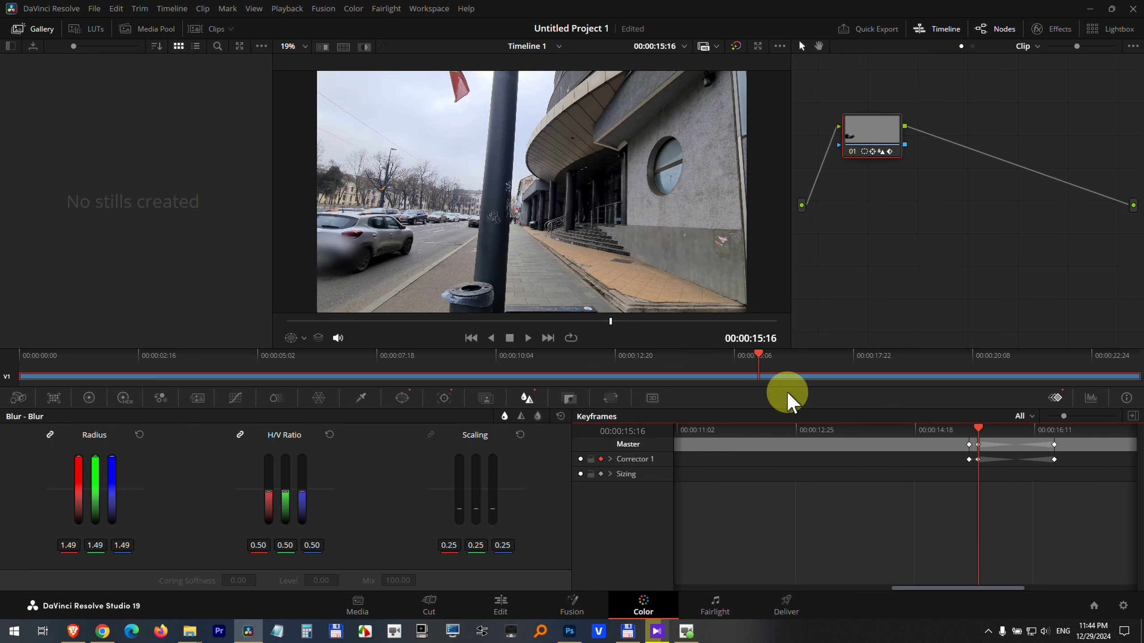
left_click_drag(978, 433, 968, 430)
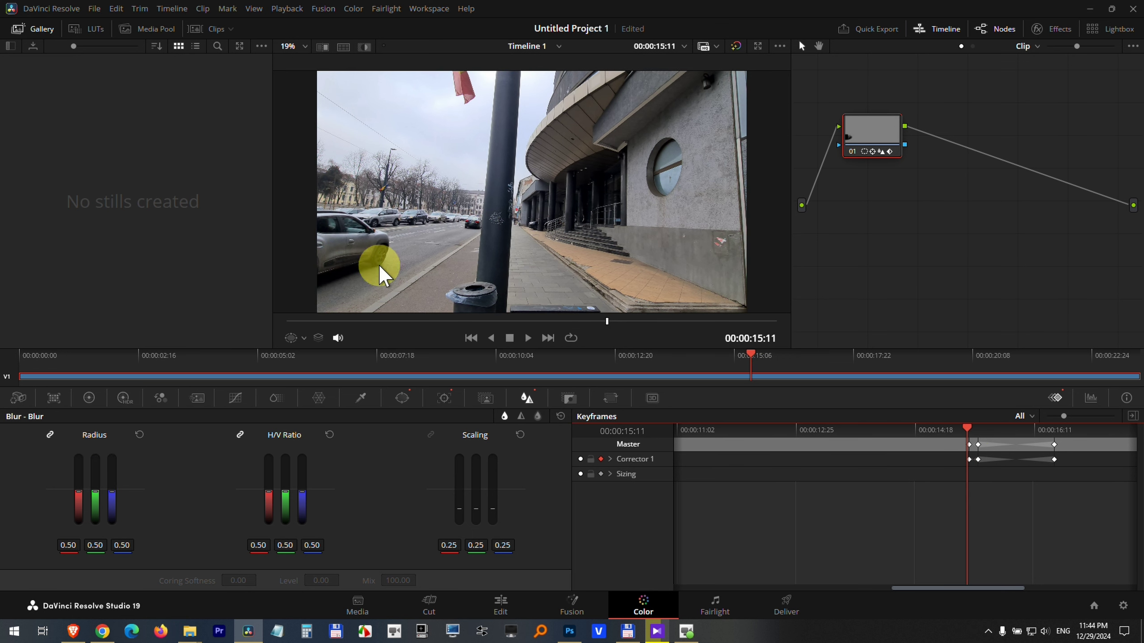
left_click(402, 398)
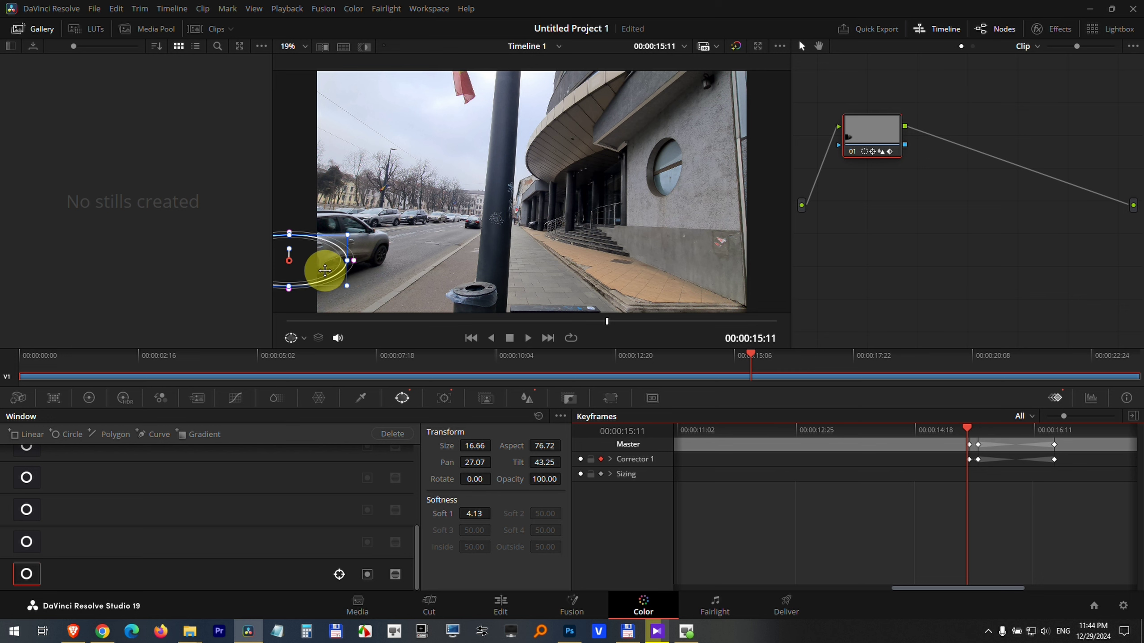
scroll(385, 266, "up", 4)
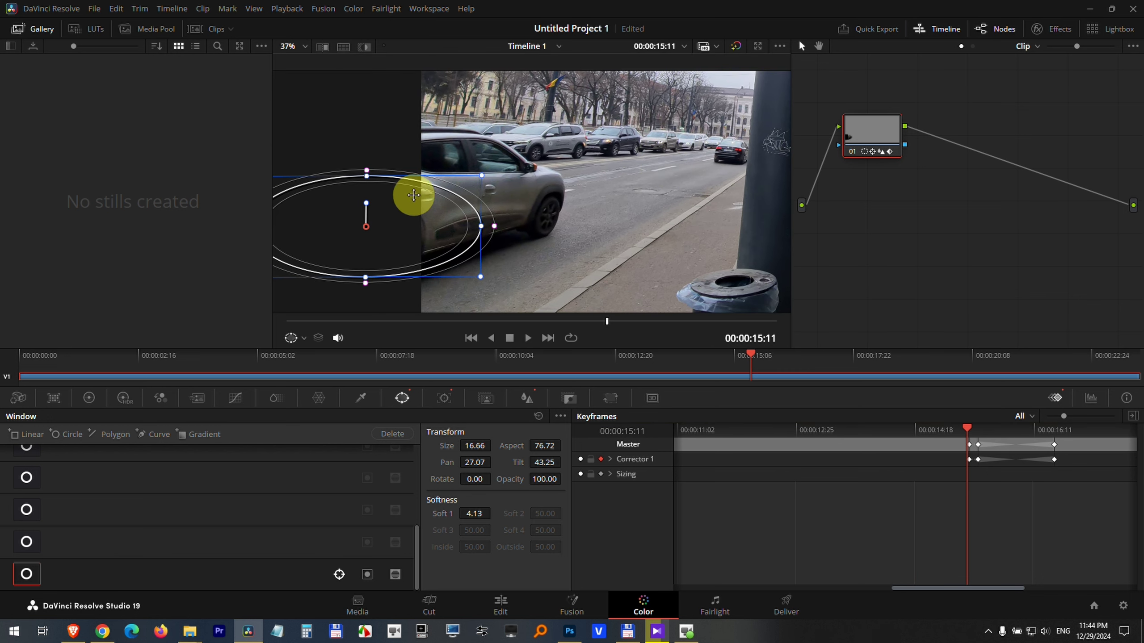
left_click(968, 427)
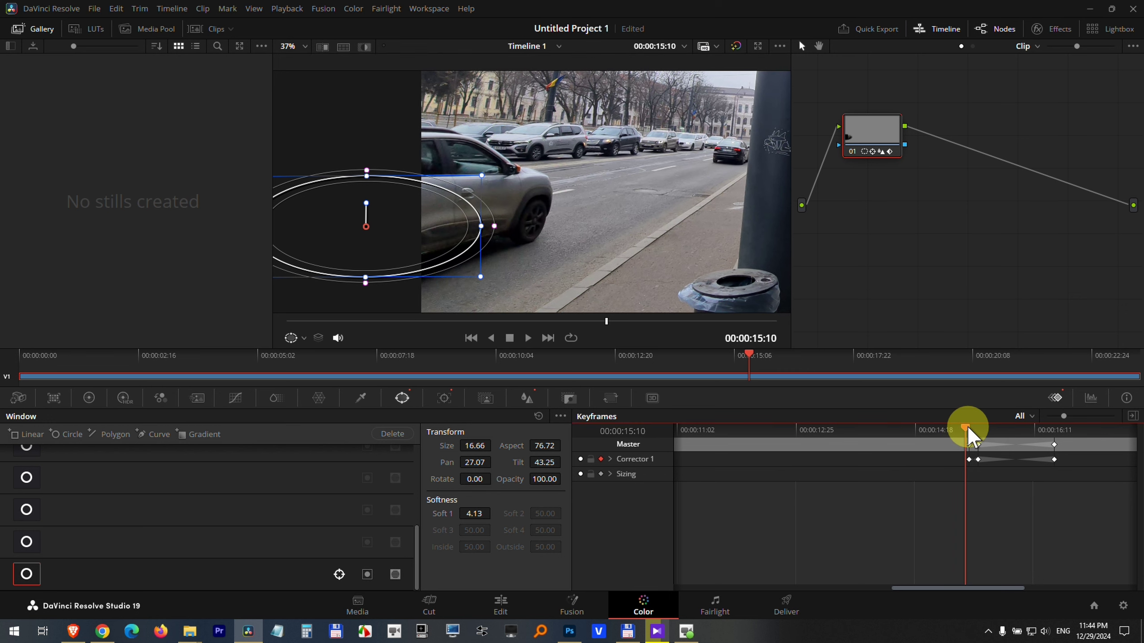
Step: Keyframe the blur radius at 0.50 at 00:00:16:25, just after the previous blur keyframe
left_click_drag(973, 427, 1062, 432)
left_click_drag(730, 220, 584, 235)
left_click_drag(1059, 426, 1066, 431)
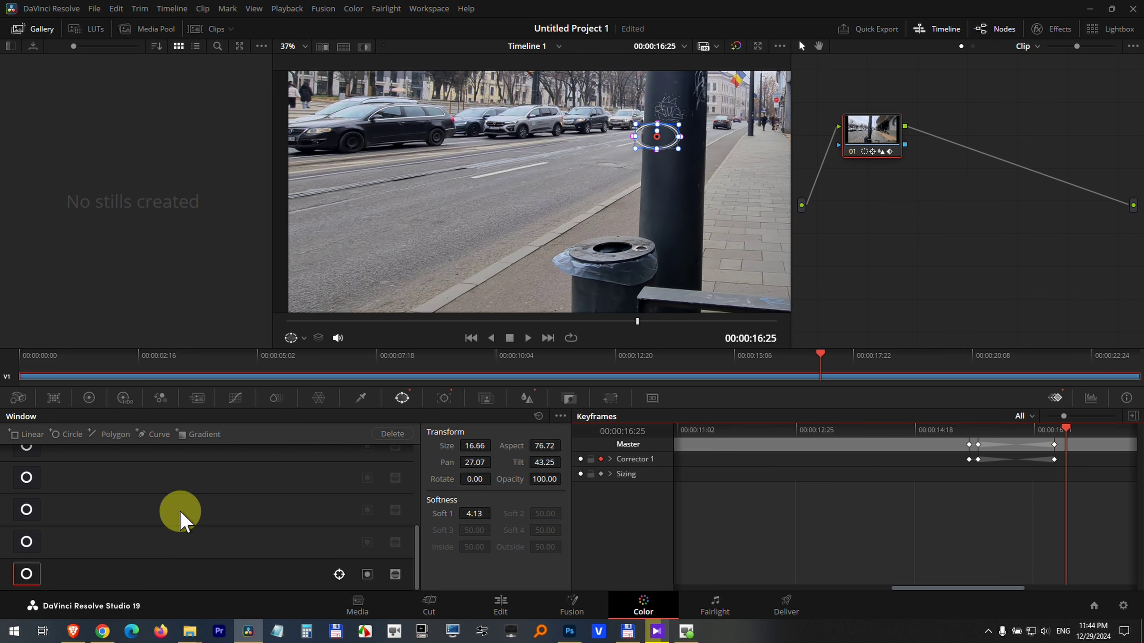
left_click(528, 397)
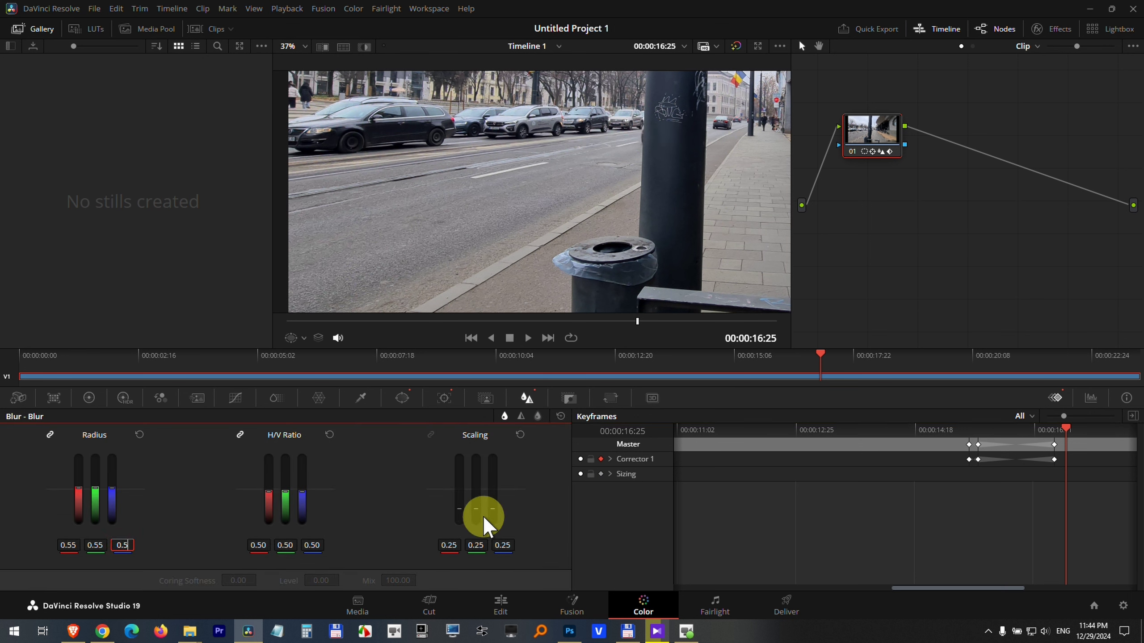
left_click(1075, 436)
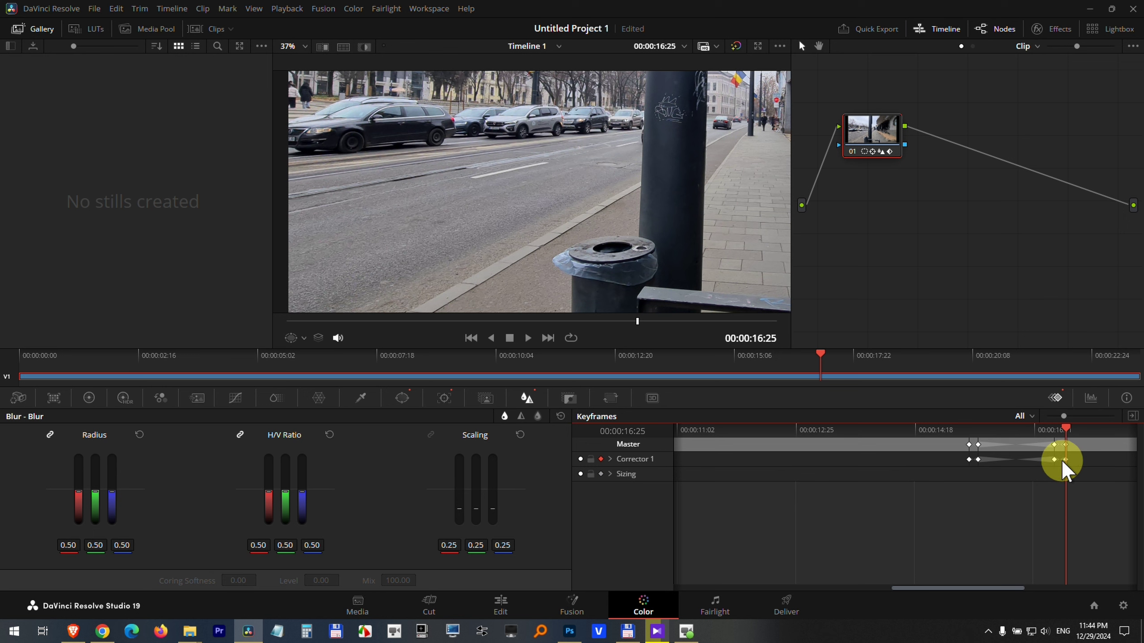
Step: Scrub back through the blur keyframes from 00:00:16:25 to 00:00:15:10 to check how the blur changes
left_click_drag(1065, 427, 1059, 431)
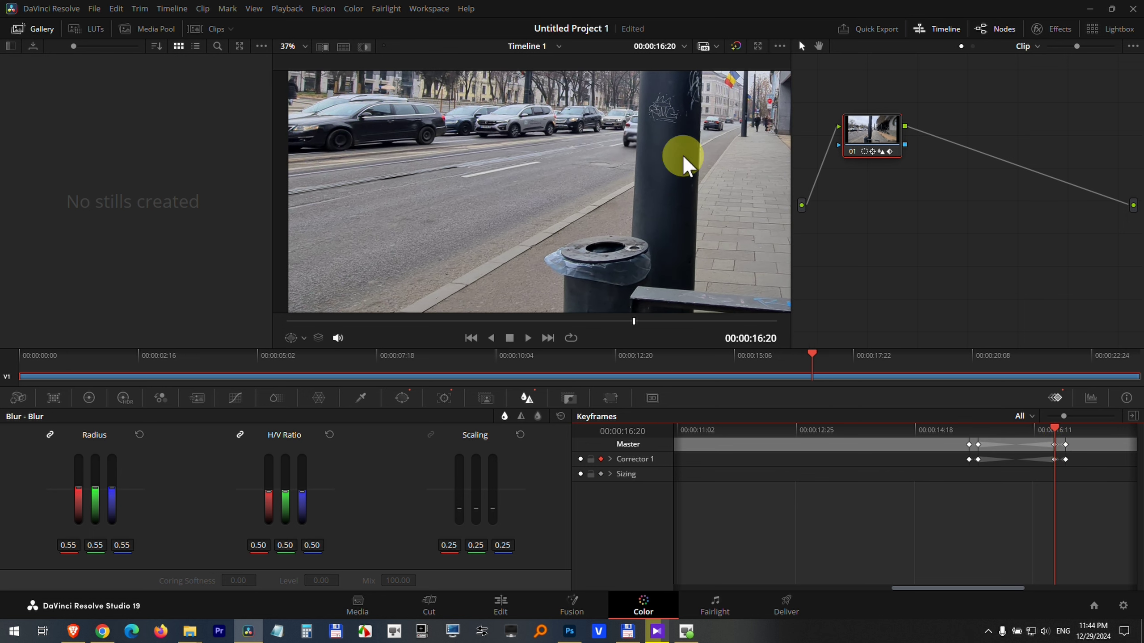
left_click_drag(1056, 431, 966, 447)
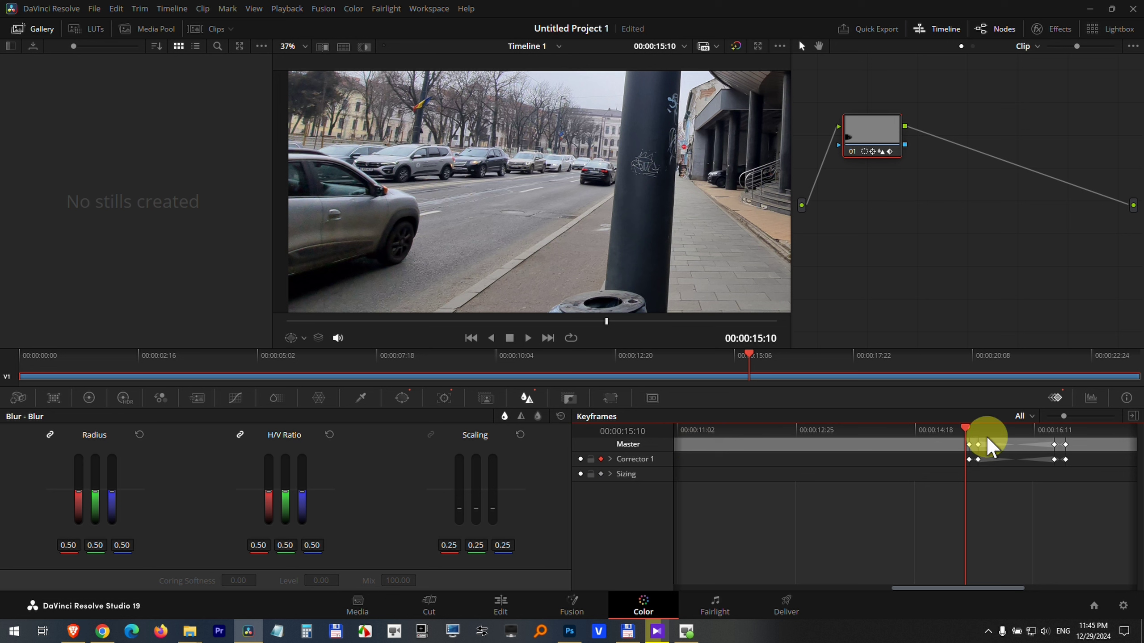
left_click(1081, 457)
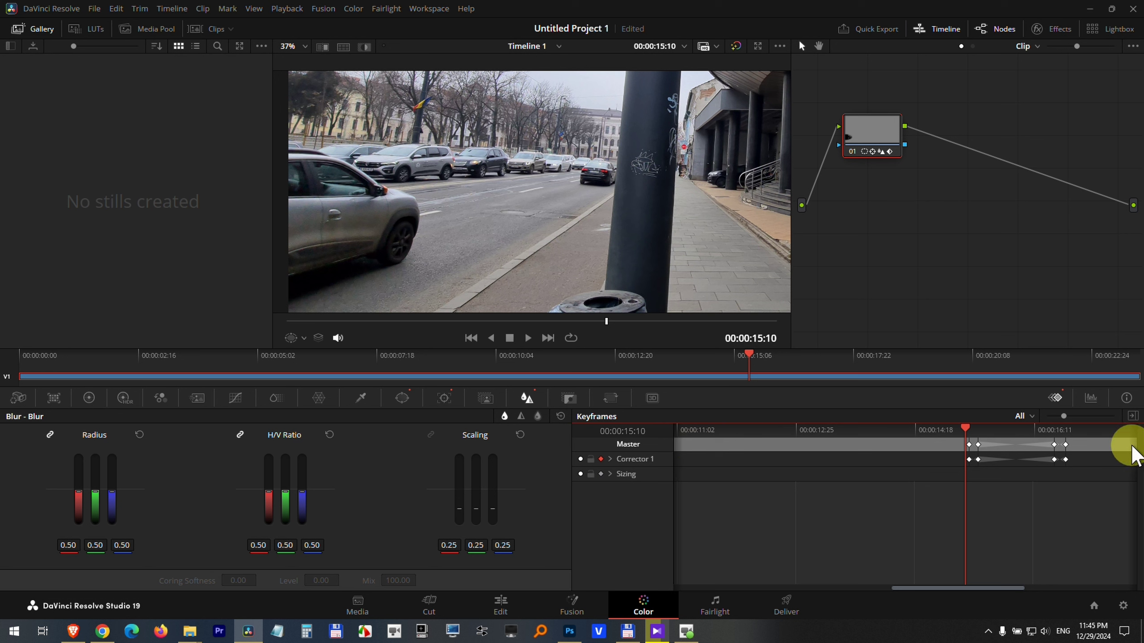